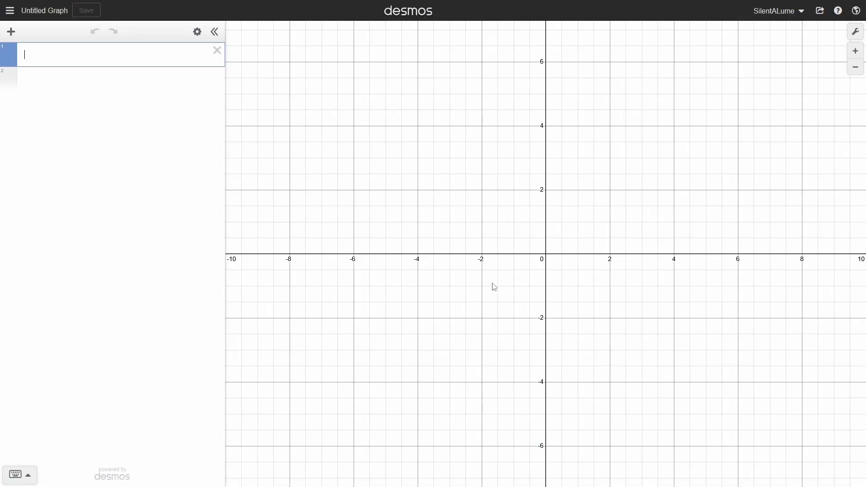
pyautogui.moveTo(651, 306); pyautogui.dragTo(592, 325)
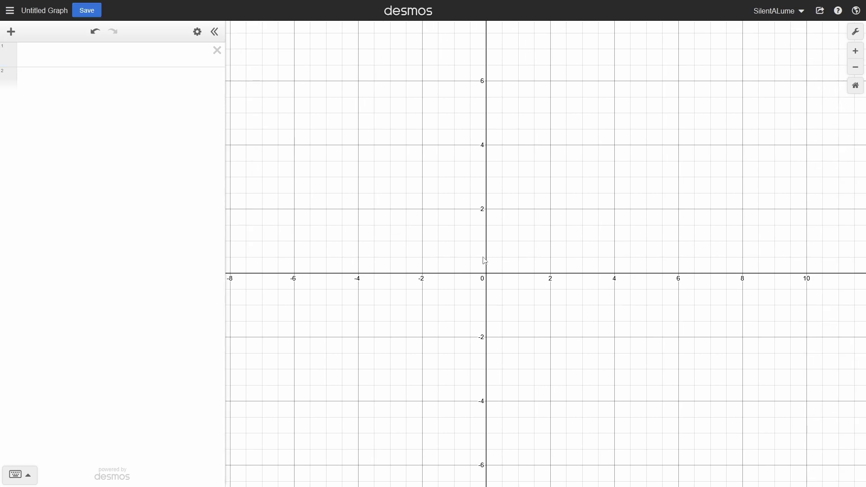
pyautogui.moveTo(529, 289); pyautogui.dragTo(474, 259)
pyautogui.scroll(4, 398, 235)
pyautogui.moveTo(384, 235); pyautogui.dragTo(460, 255)
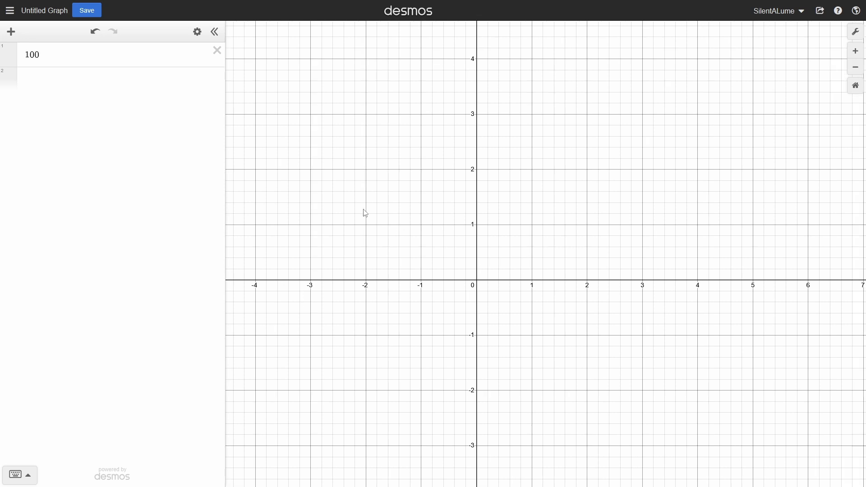
pyautogui.moveTo(568, 216); pyautogui.dragTo(553, 214)
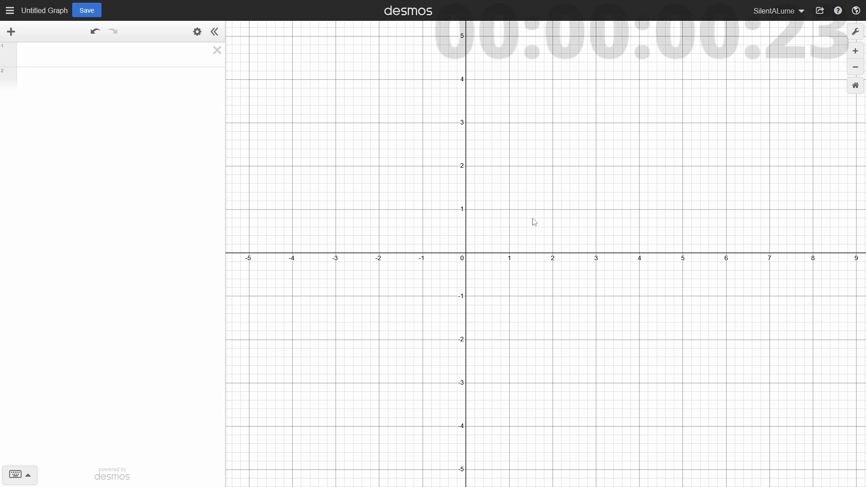
pyautogui.scroll(2, 441, 250)
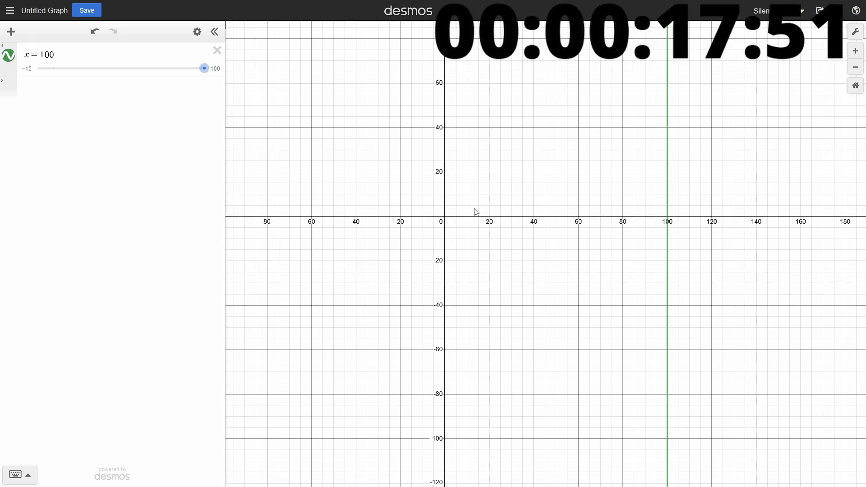
pyautogui.scroll(2, 433, 219)
pyautogui.scroll(10, 438, 218)
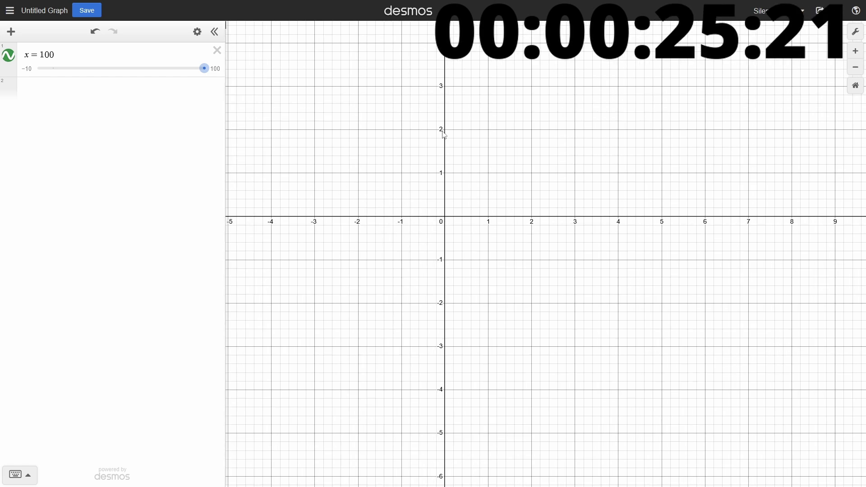
# - Plot the lines x=1 and y=0 as two separate expressions
pyautogui.write('x=1')
pyautogui.press('Return')
pyautogui.write('y=0')
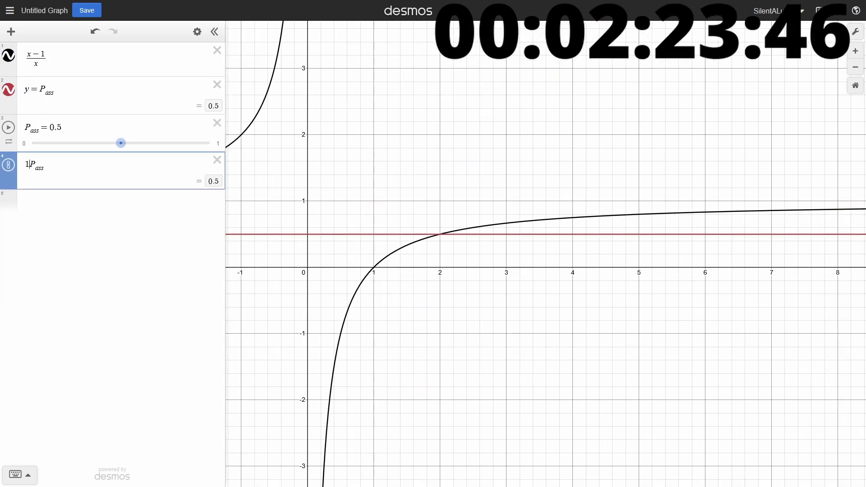
# - Add the vertical lines x=-1/(P_ass-1) and x=(-1/(P_ass-1)-1)(1/x)+1 on new rows
pyautogui.moveTo(120, 143); pyautogui.dragTo(175, 143)
pyautogui.click(636, 213)
pyautogui.write('x=-1/(Pass-1)')
pyautogui.press('Return')
pyautogui.write('x=(-1/(Pass-1)-1)/f+1')
pyautogui.moveTo(50, 319); pyautogui.dragTo(38, 319)
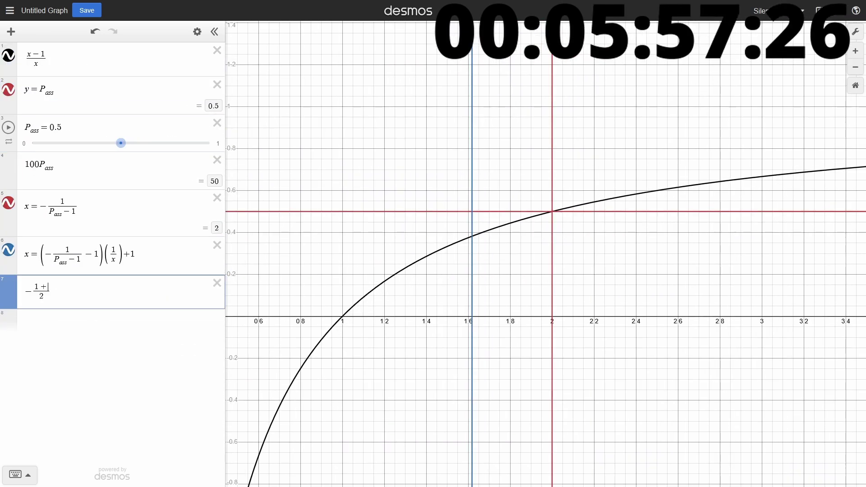
# - Add the line x=((-1/(P_ass-1)-1)(1/((1+√5)/2))+1) and adjust the P_ass slider
pyautogui.write('x=((-1/(Pass-1)-1)(1/((1+sqrt5)/2))+1)')
pyautogui.click(20, 475)
pyautogui.moveTo(121, 143); pyautogui.dragTo(190, 143)
pyautogui.moveTo(181, 399); pyautogui.dragTo(41, 399)
pyautogui.click(131, 9)
pyautogui.moveTo(191, 155); pyautogui.dragTo(199, 155)
pyautogui.moveTo(150, 347); pyautogui.dragTo(25, 347)
# - Search YouTube for "what is e" and open the 3Blue1Brown video on Euler's number
pyautogui.write('what is e')
pyautogui.press('Return')
pyautogui.click(316, 135)
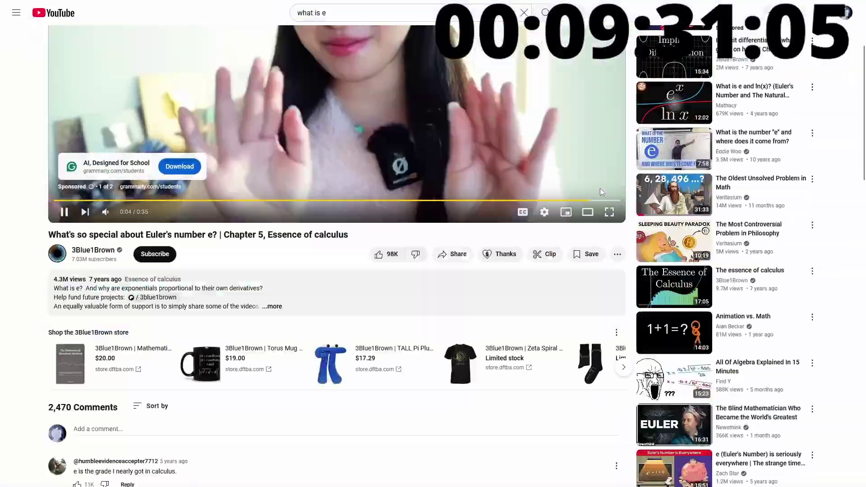
# - Watch the Numberphile videos on Euler's number and the mystery of 0.577, pausing the second one
pyautogui.scroll(3, 360, 378)
pyautogui.click(673, 298)
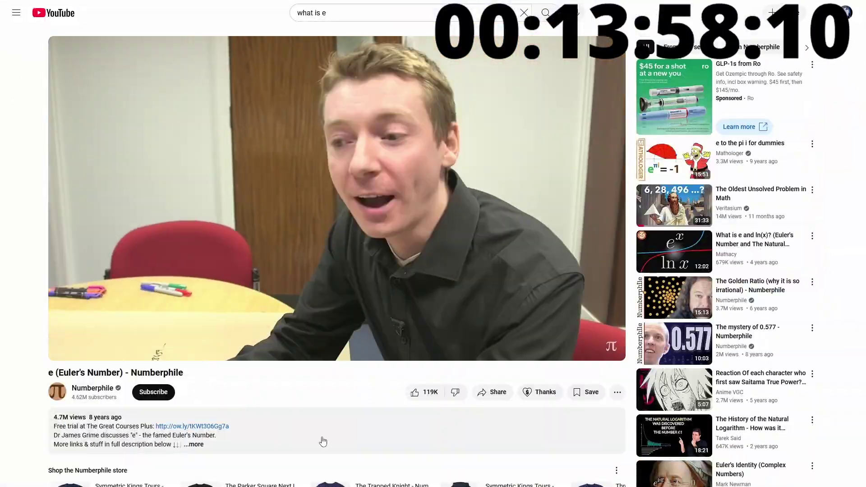
pyautogui.click(674, 344)
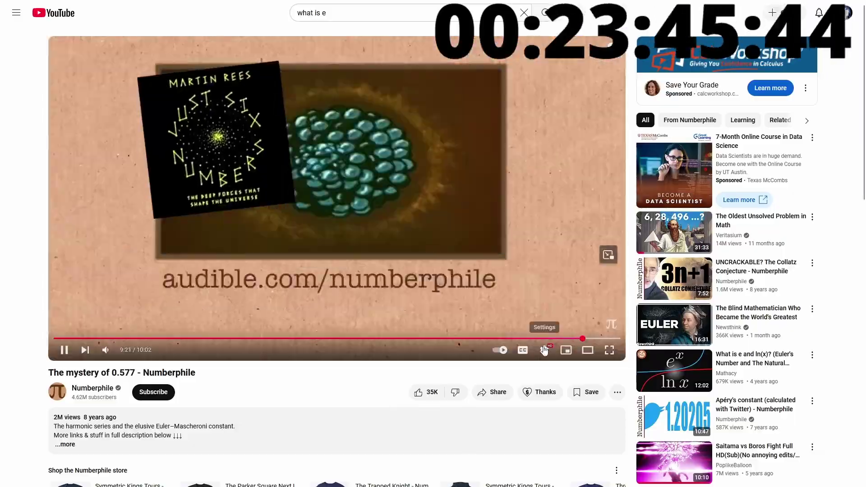
pyautogui.click(447, 339)
pyautogui.press('space')
# - Switch to the Desmos graph, paste the γ-based expression into the y fraction on row 12 and select the whole fraction
pyautogui.hotkey('ctrl', 'Tab')
pyautogui.moveTo(63, 70); pyautogui.dragTo(79, 70)
pyautogui.click(135, 452)
pyautogui.write('x=((-1/(P_ass-1)-1)(γ)+1)')
pyautogui.hotkey('ctrl', 'a')
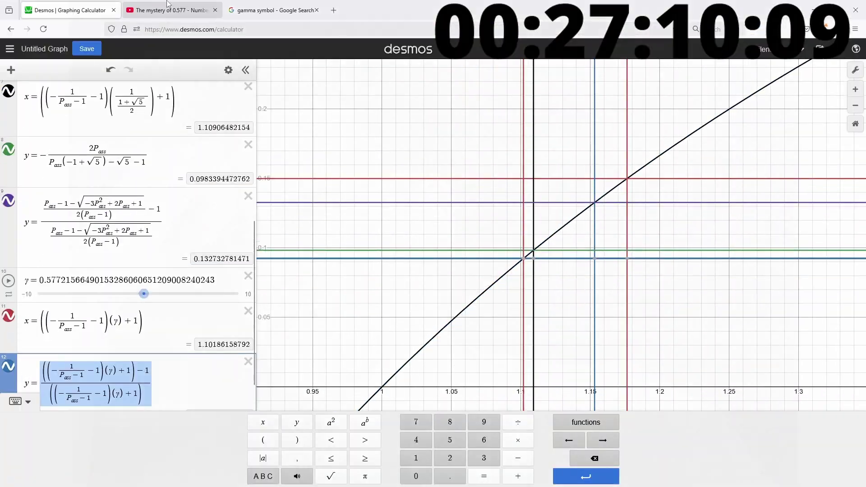
# - Search the web for "simplify" in a new browser tab
pyautogui.click(333, 6)
pyautogui.write('simpl')
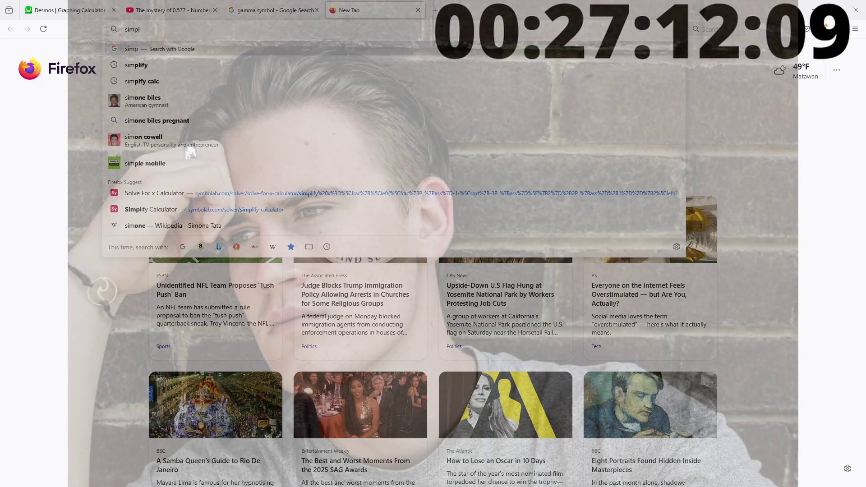
pyautogui.write('ify')
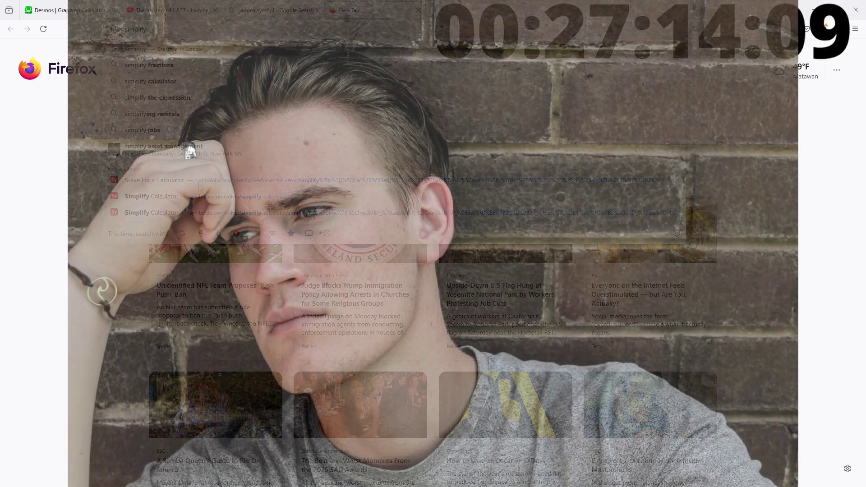
pyautogui.press('Return')
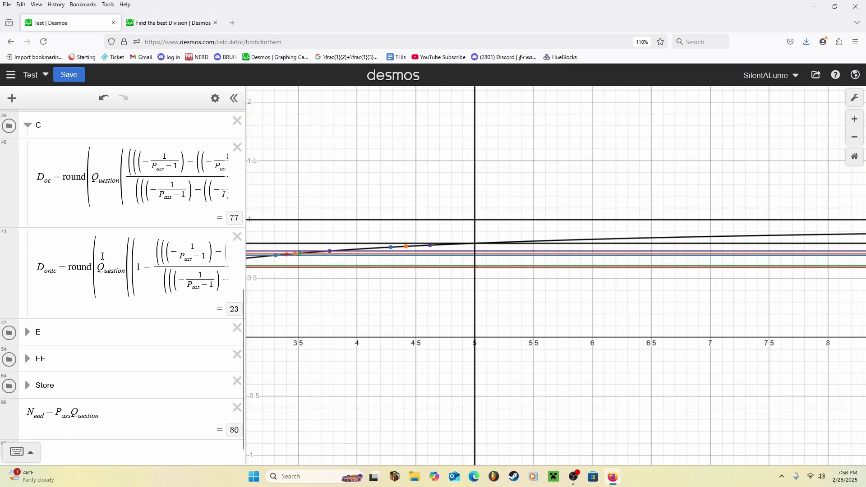
# - Collapse folder C, expand folder EE and highlight the constant 0.691711032004 in the D_oee formula
pyautogui.scroll(2, 49, 258)
pyautogui.click(29, 213)
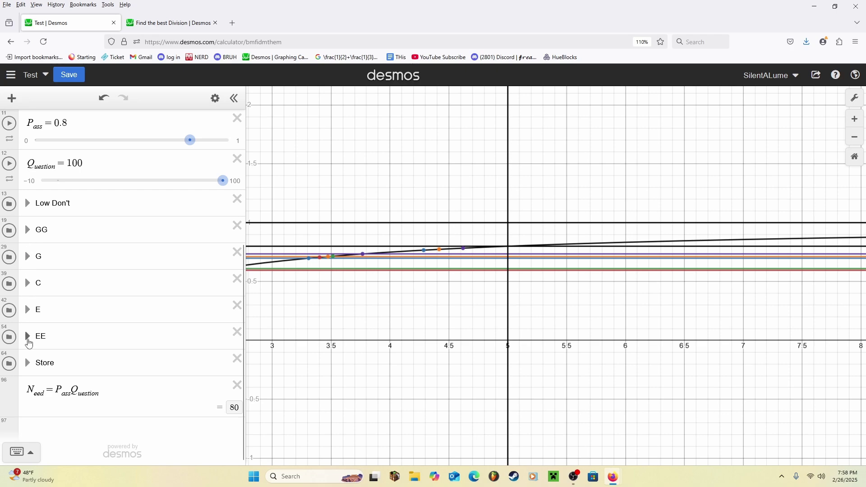
pyautogui.click(27, 337)
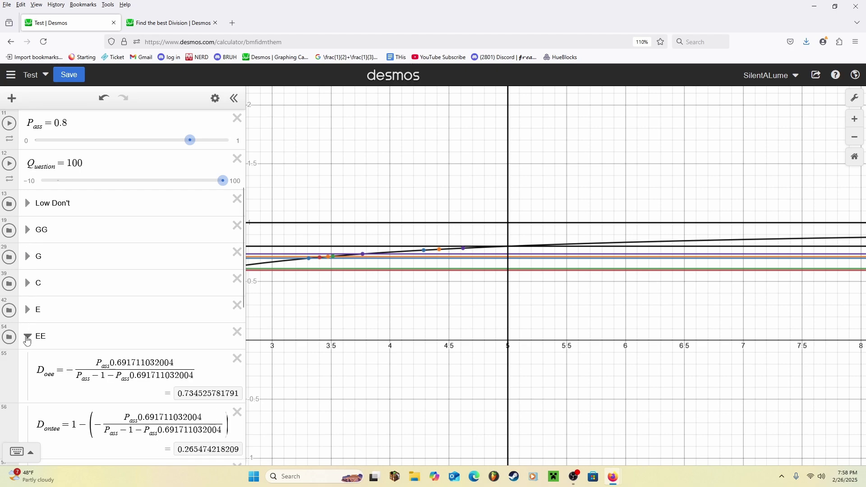
pyautogui.moveTo(180, 364); pyautogui.dragTo(111, 367)
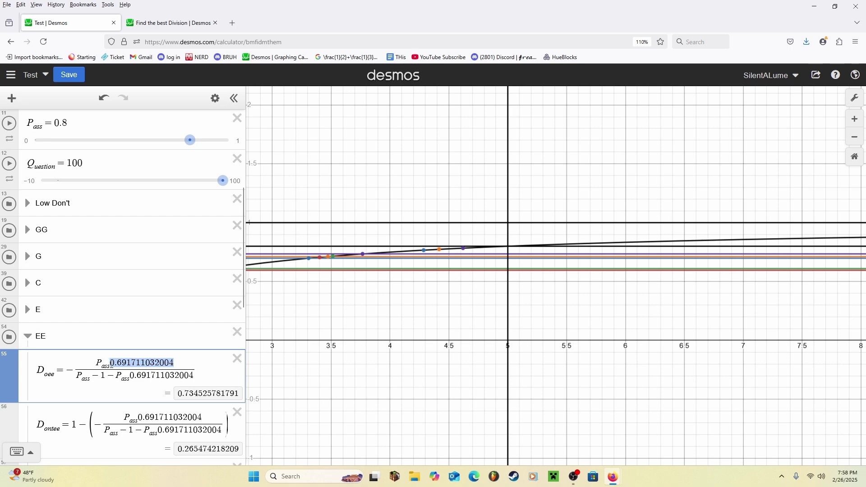
# - Expand folder E, highlight the divisor e in the D_oe formula and collapse the folder
pyautogui.click(27, 309)
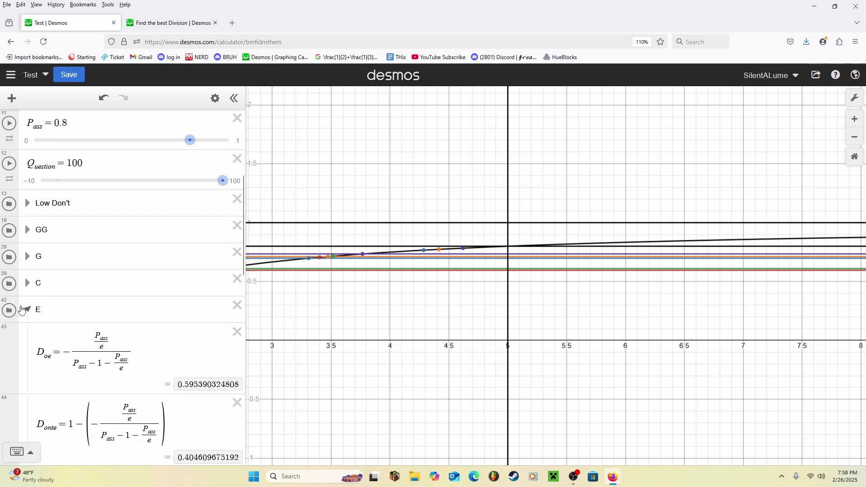
pyautogui.click(115, 346)
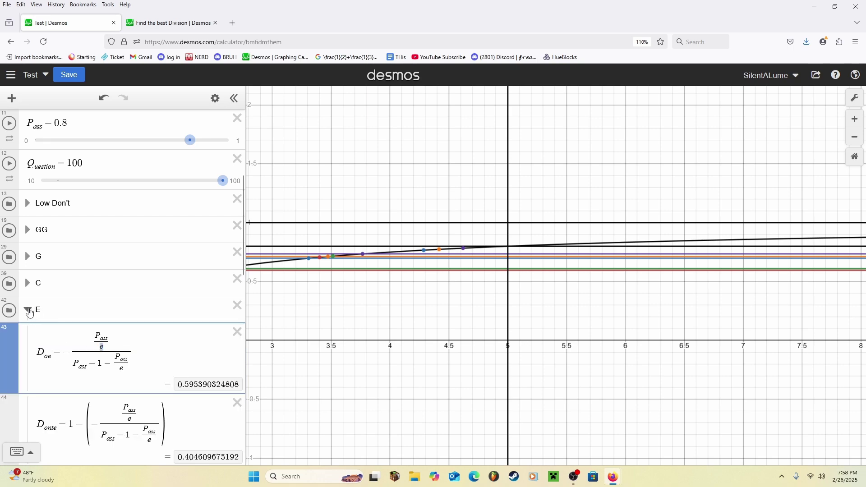
pyautogui.click(28, 310)
# - Expand folder C, widen the expression list, highlight the 0.5772… constant in the D_oc formula and collapse the folder
pyautogui.click(27, 283)
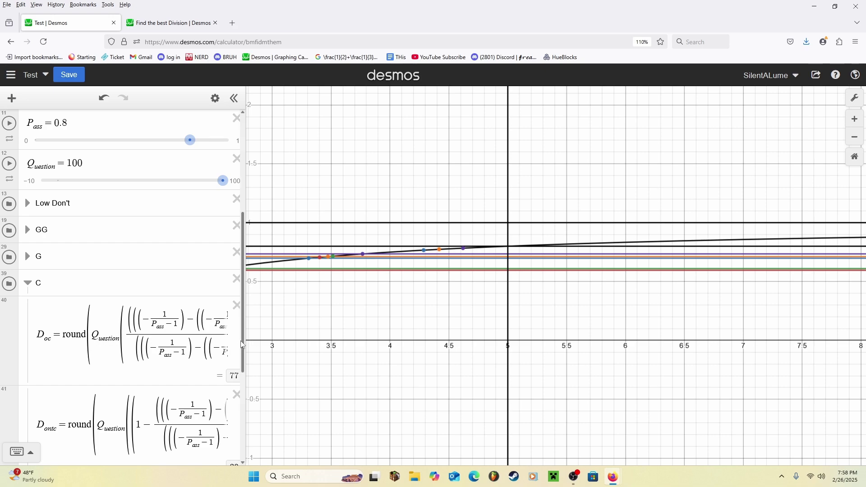
pyautogui.moveTo(246, 340); pyautogui.dragTo(585, 334)
pyautogui.moveTo(442, 320); pyautogui.dragTo(277, 321)
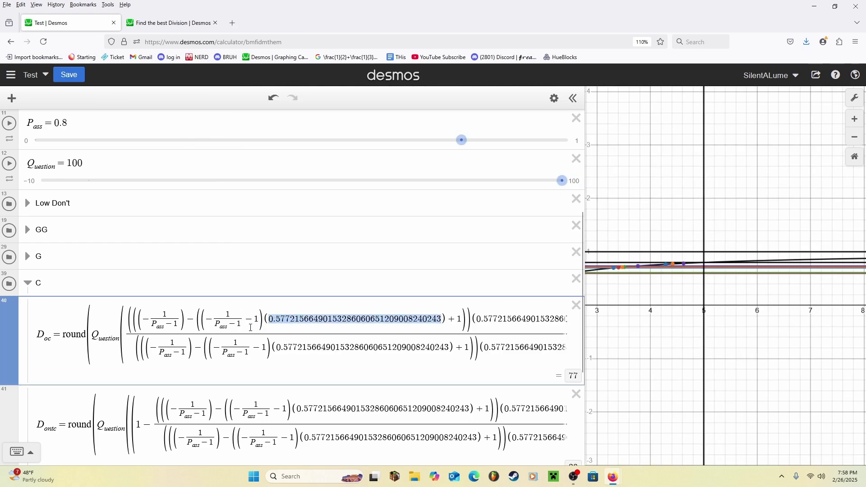
pyautogui.click(27, 283)
# - Inspect the D_og formula in folder G and the D_ogg formula in folder GG, collapsing each folder after viewing
pyautogui.click(27, 256)
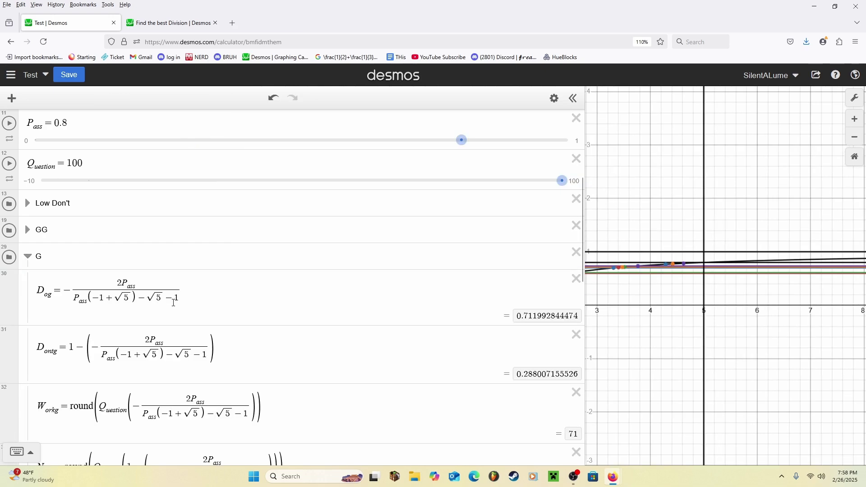
pyautogui.moveTo(174, 302); pyautogui.dragTo(126, 274)
pyautogui.click(29, 256)
pyautogui.click(28, 230)
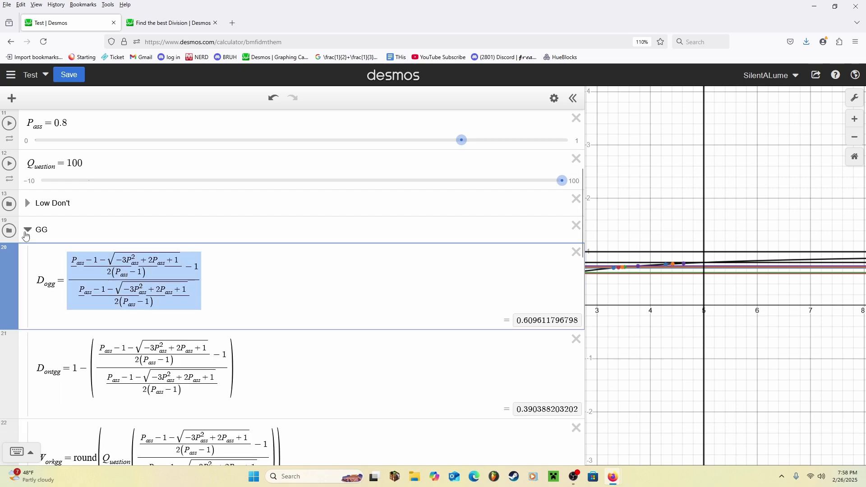
pyautogui.click(27, 230)
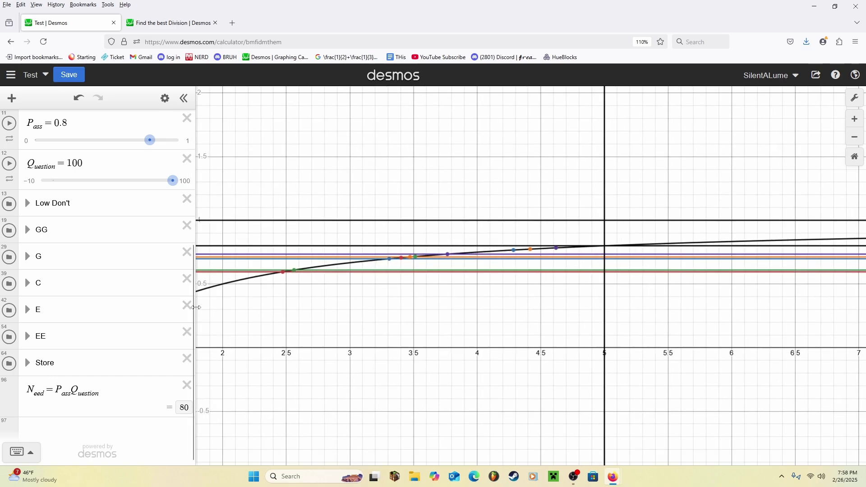
# - Widen the expression list and examine the W_orkg, N_otg and golden-ratio round formulas in folder G
pyautogui.moveTo(258, 236); pyautogui.dragTo(355, 261)
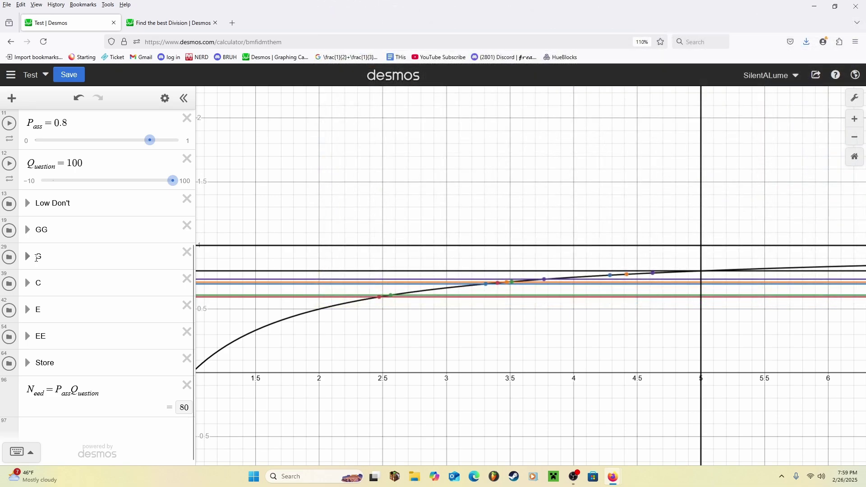
pyautogui.moveTo(197, 266); pyautogui.dragTo(483, 271)
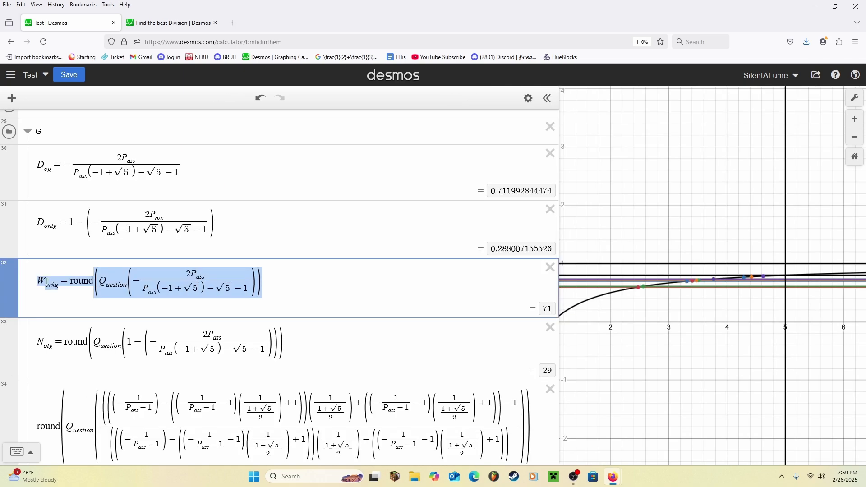
pyautogui.click(3, 300)
pyautogui.scroll(-4, 4, 300)
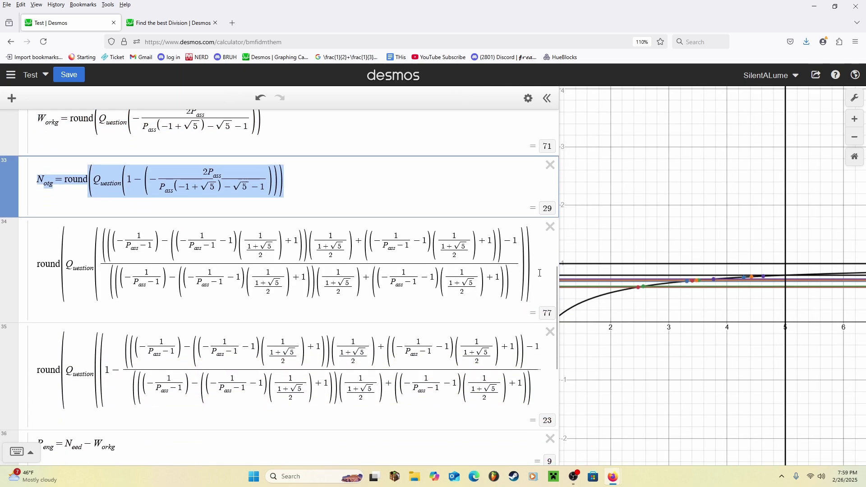
pyautogui.click(2, 277)
pyautogui.moveTo(518, 337); pyautogui.dragTo(136, 373)
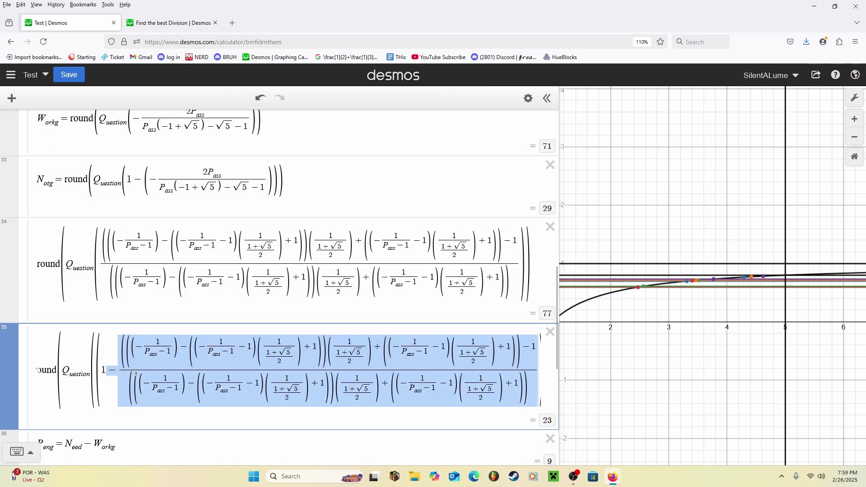
pyautogui.click(102, 373)
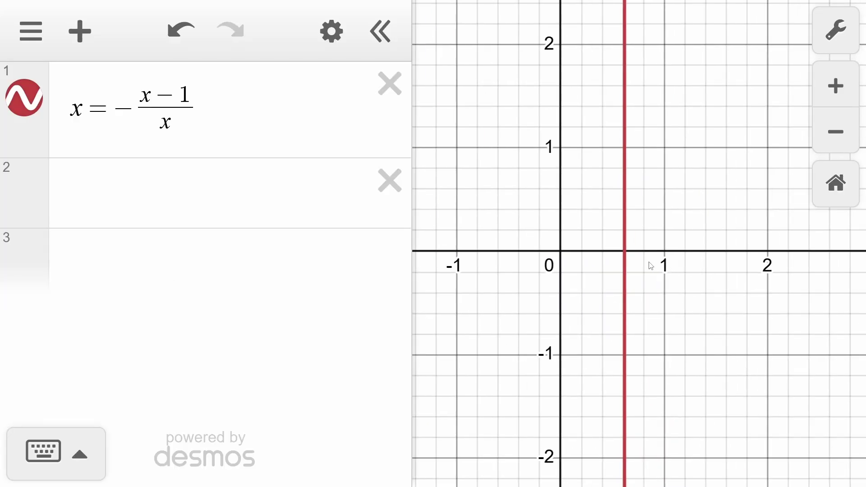
pyautogui.scroll(5, 587, 264)
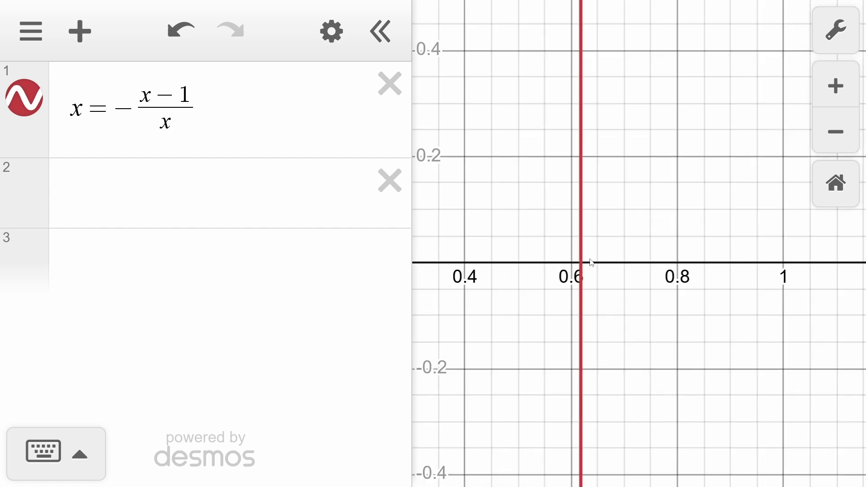
# - Enter −(1−√5)/2 in the empty second row and select the whole expression
pyautogui.scroll(-10, 583, 267)
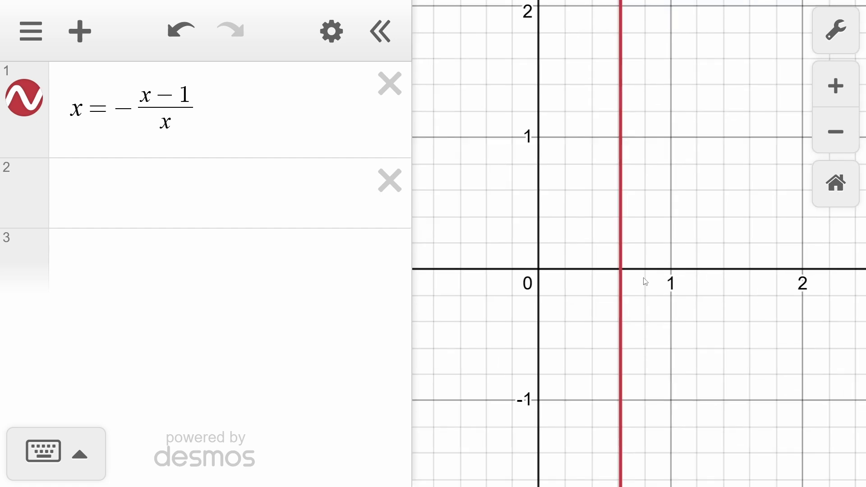
pyautogui.click(221, 209)
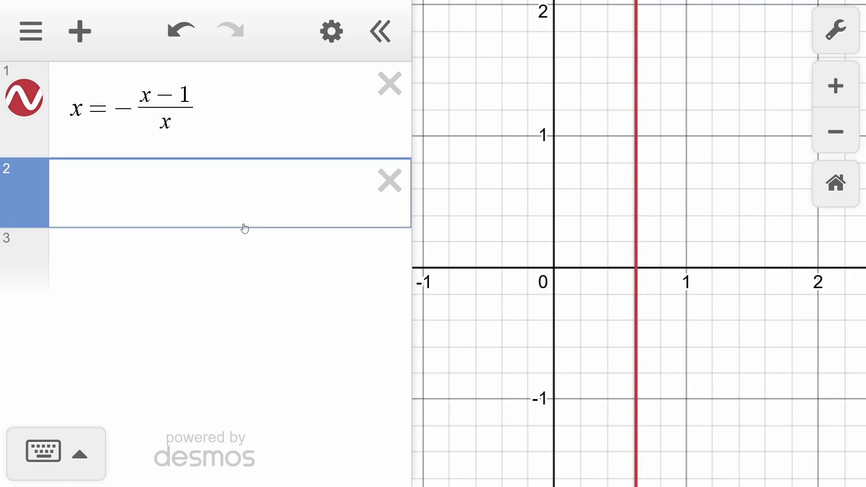
pyautogui.write('-1)/')
pyautogui.write('x')
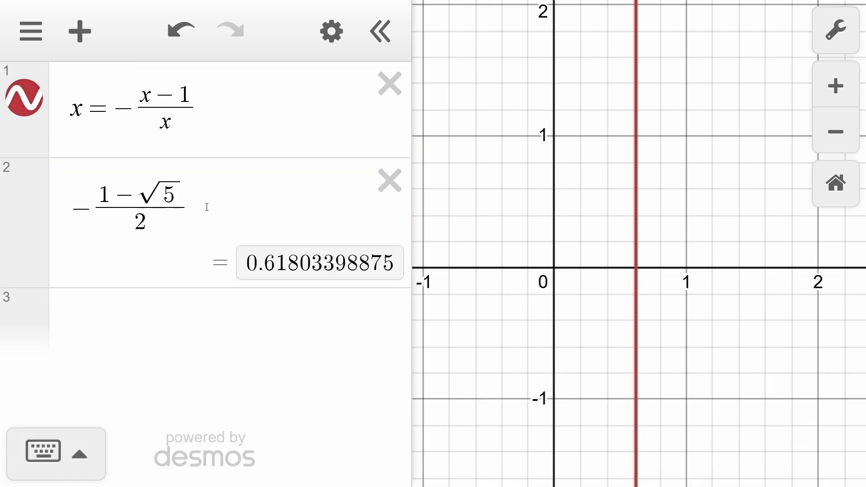
pyautogui.moveTo(185, 212); pyautogui.dragTo(103, 220)
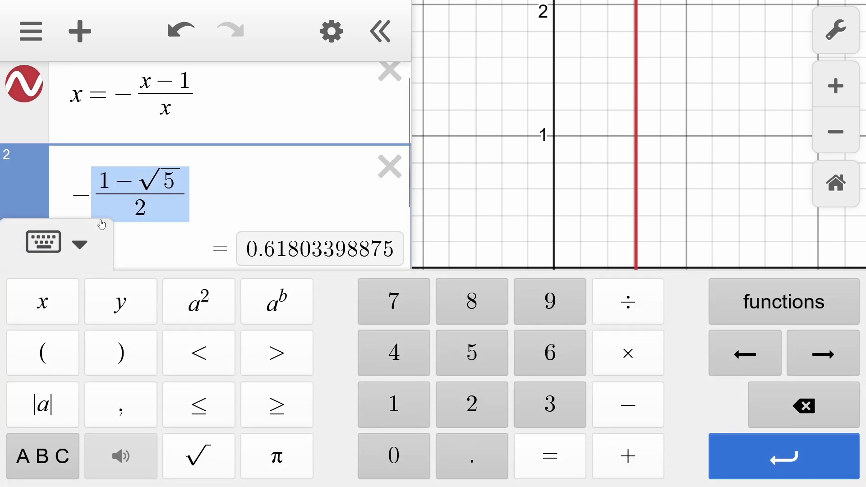
pyautogui.click(97, 241)
pyautogui.moveTo(208, 229); pyautogui.dragTo(52, 225)
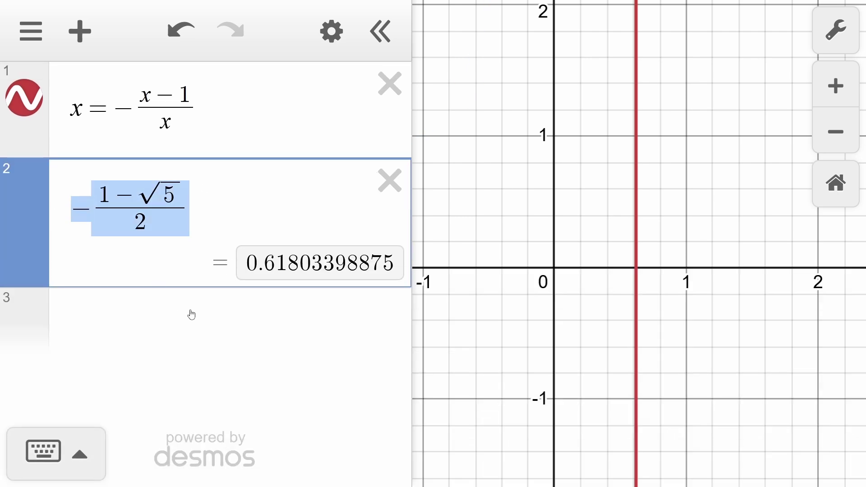
# - Switch to the number-line drawing and highlight the −(1−√5)/2 and (1−√5)/2 + 1 segment labels between 0 and 1, clearing each selection
pyautogui.click(191, 313)
pyautogui.click(244, 273)
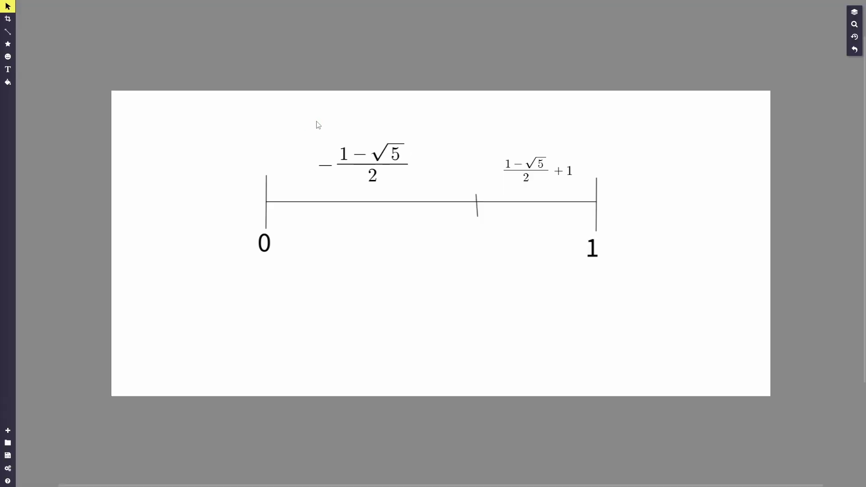
pyautogui.moveTo(319, 125); pyautogui.dragTo(388, 195)
pyautogui.moveTo(495, 124); pyautogui.dragTo(582, 187)
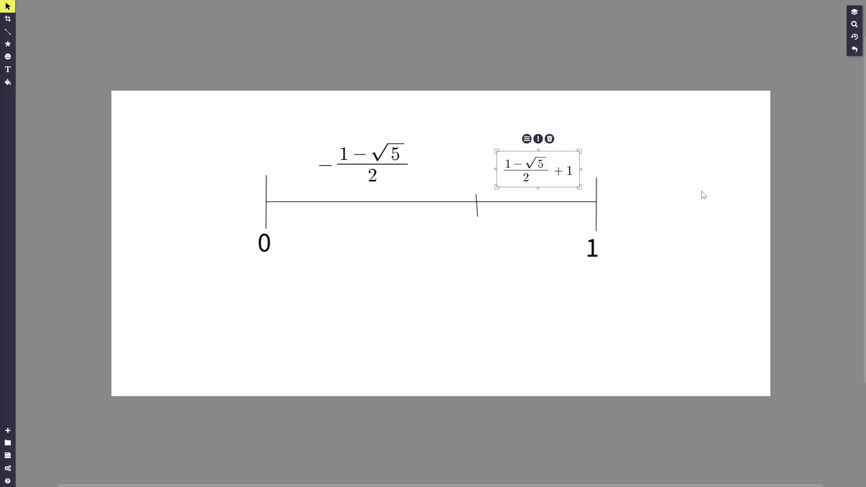
pyautogui.click(500, 131)
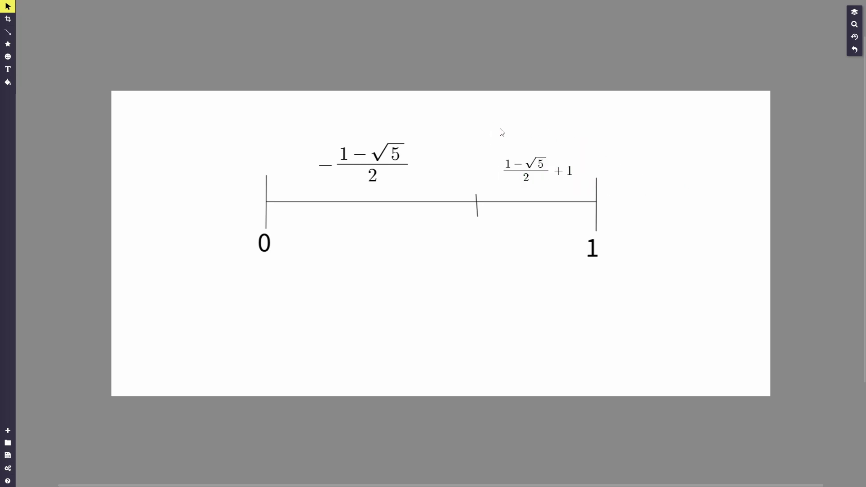
pyautogui.moveTo(487, 123); pyautogui.dragTo(579, 192)
pyautogui.click(680, 189)
pyautogui.moveTo(508, 128); pyautogui.dragTo(576, 192)
pyautogui.click(658, 178)
pyautogui.click(601, 246)
pyautogui.click(721, 247)
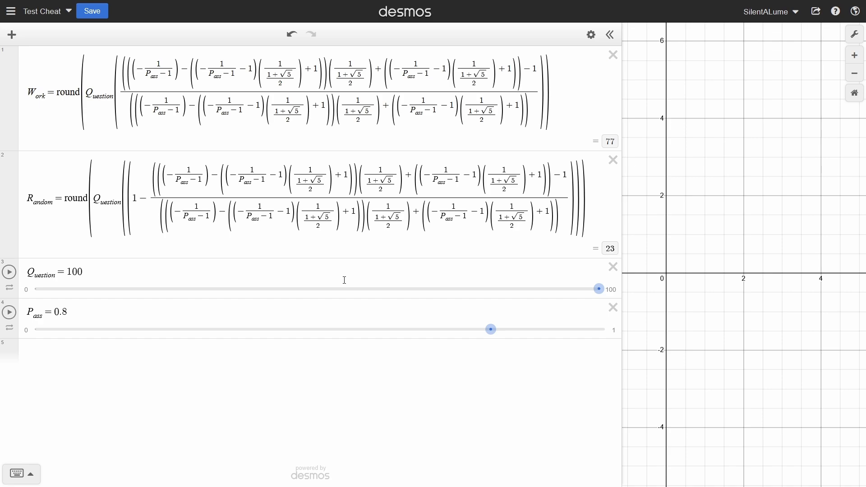
# - Highlight the subtracted fraction in the expanded R_andom formula and the denominator's constants in its simplified version, clearing the selection after each
pyautogui.moveTo(581, 203); pyautogui.dragTo(208, 215)
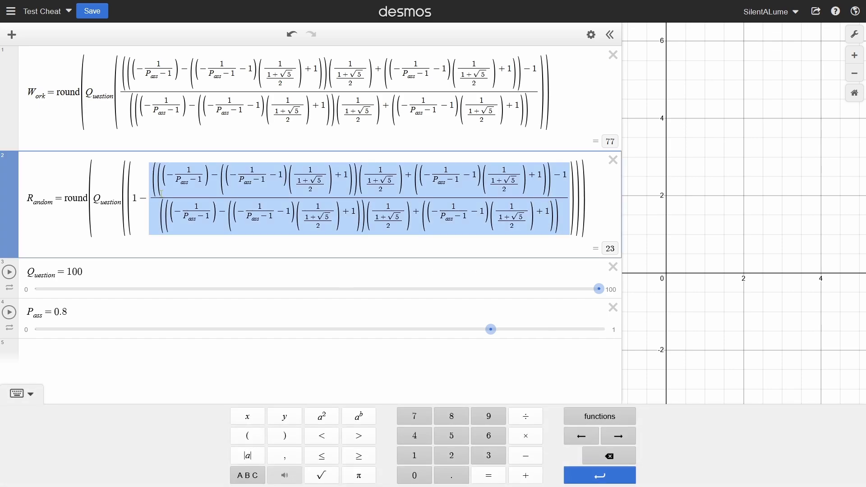
pyautogui.click(673, 239)
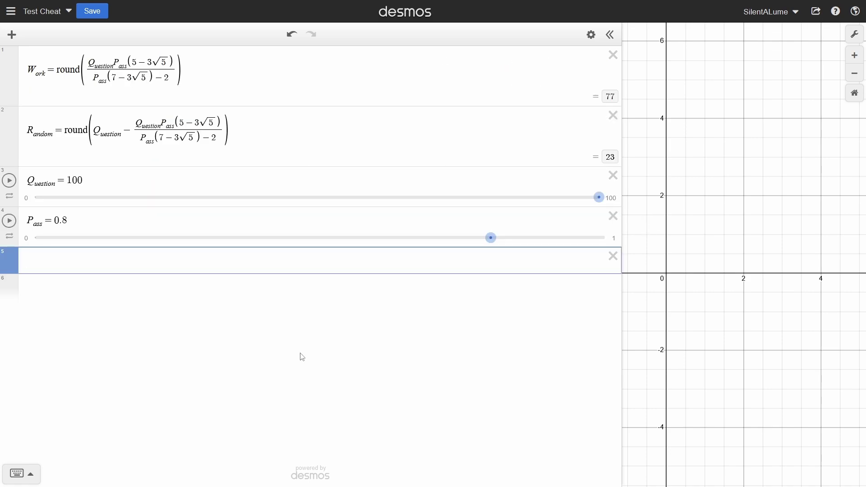
pyautogui.doubleClick(158, 140)
pyautogui.doubleClick(177, 138)
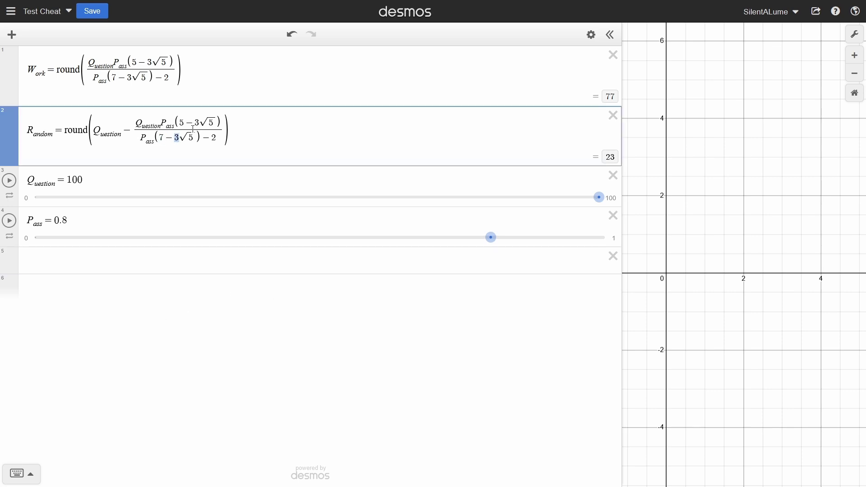
pyautogui.doubleClick(189, 138)
pyautogui.click(262, 134)
pyautogui.click(551, 302)
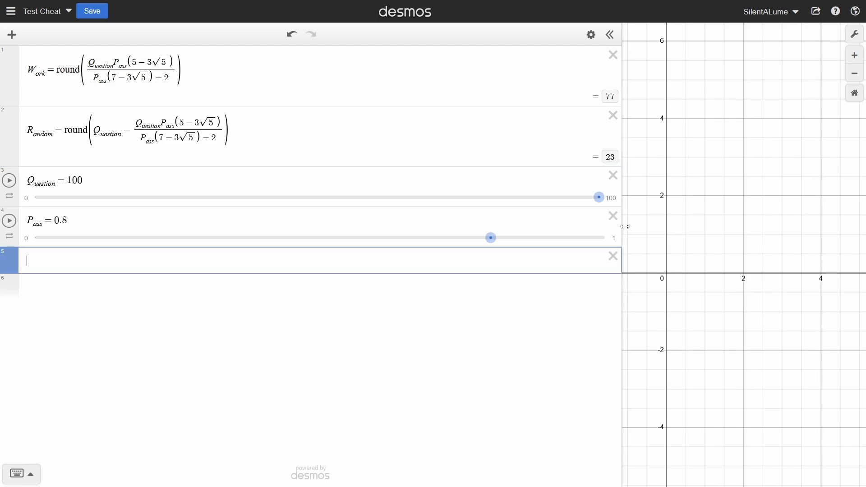
# - Narrow the expression list and place the cursor at the end of the simplified R_andom formula
pyautogui.moveTo(625, 227); pyautogui.dragTo(474, 226)
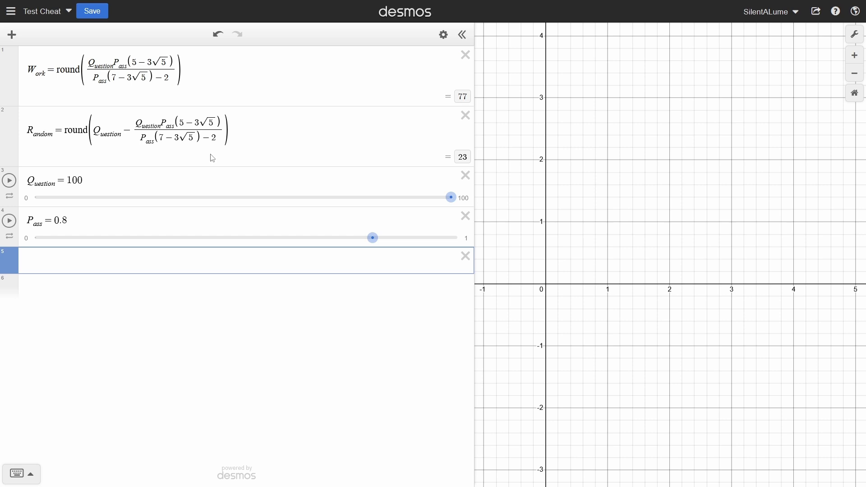
pyautogui.click(224, 148)
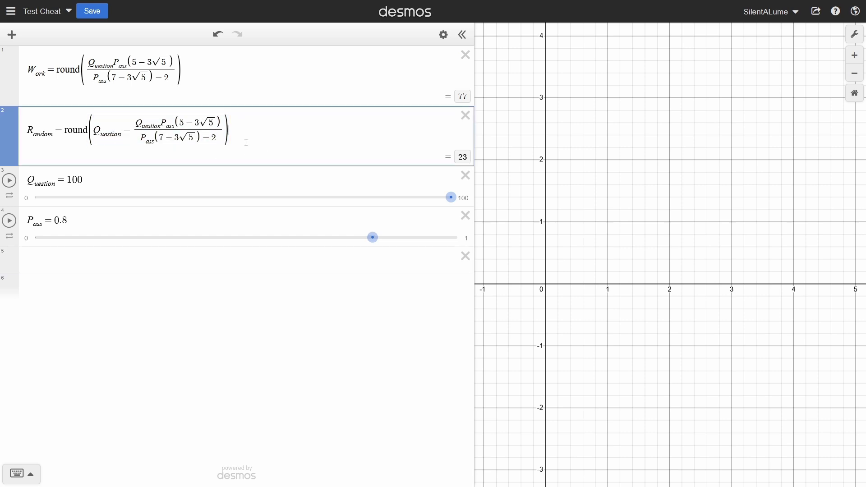